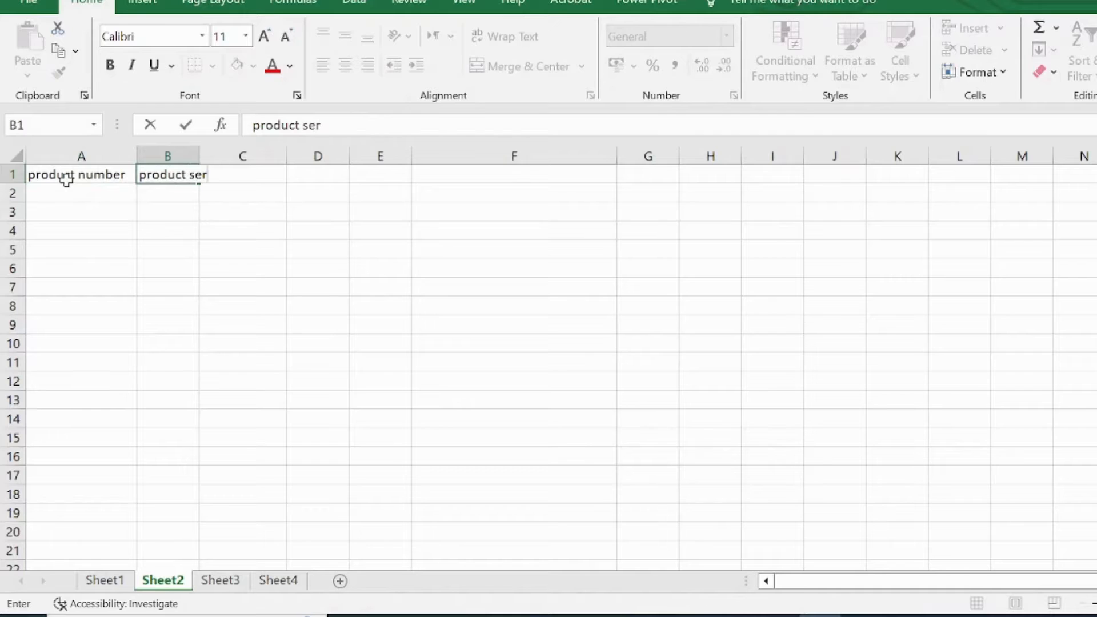
Step: Complete the header "product serial number" in B1, autofit column B, and add the header "price" in C1
text(umber)
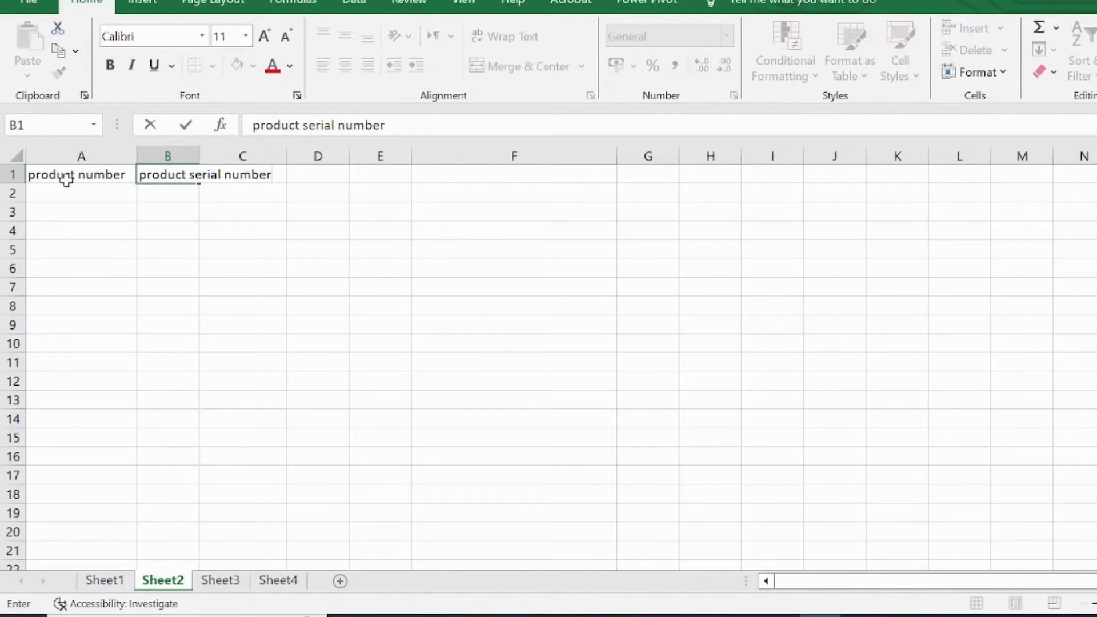
key(Tab)
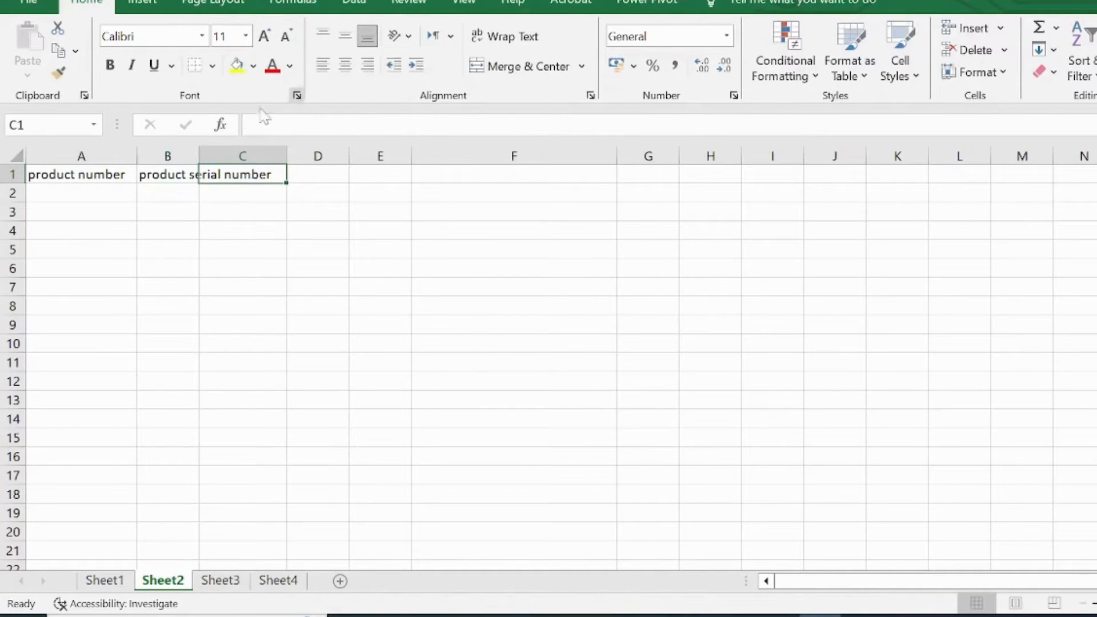
double_click(198, 148)
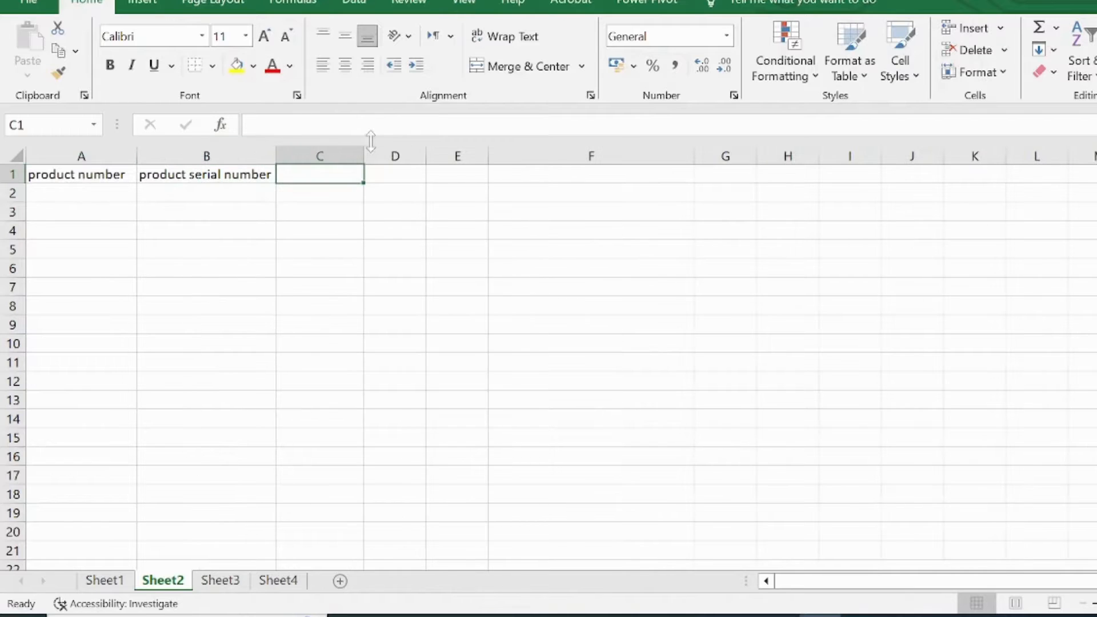
text(price)
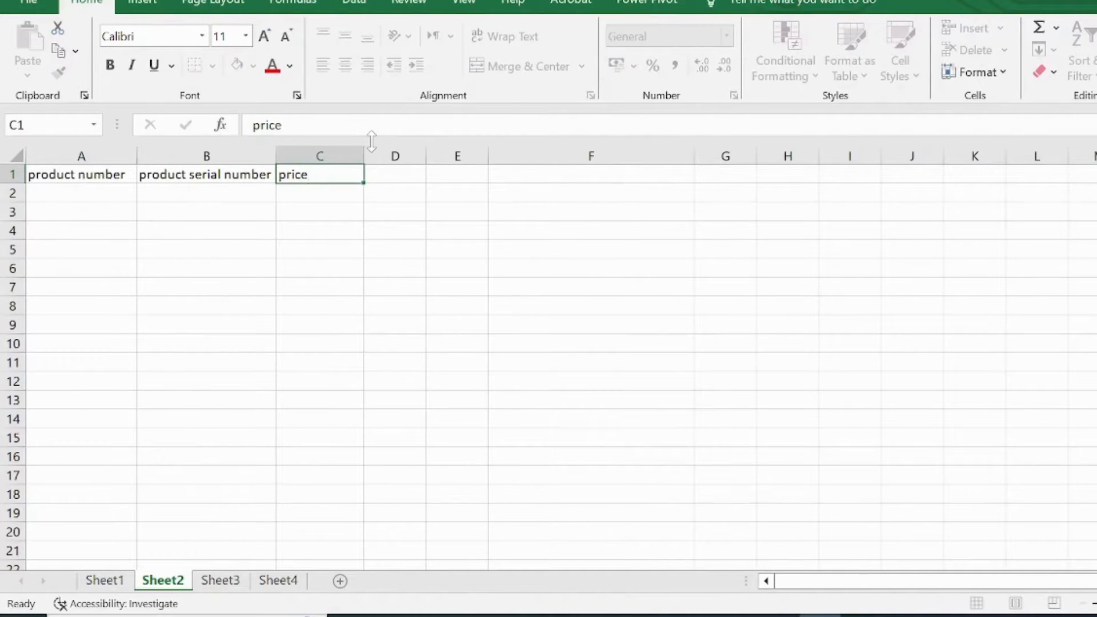
key(Return)
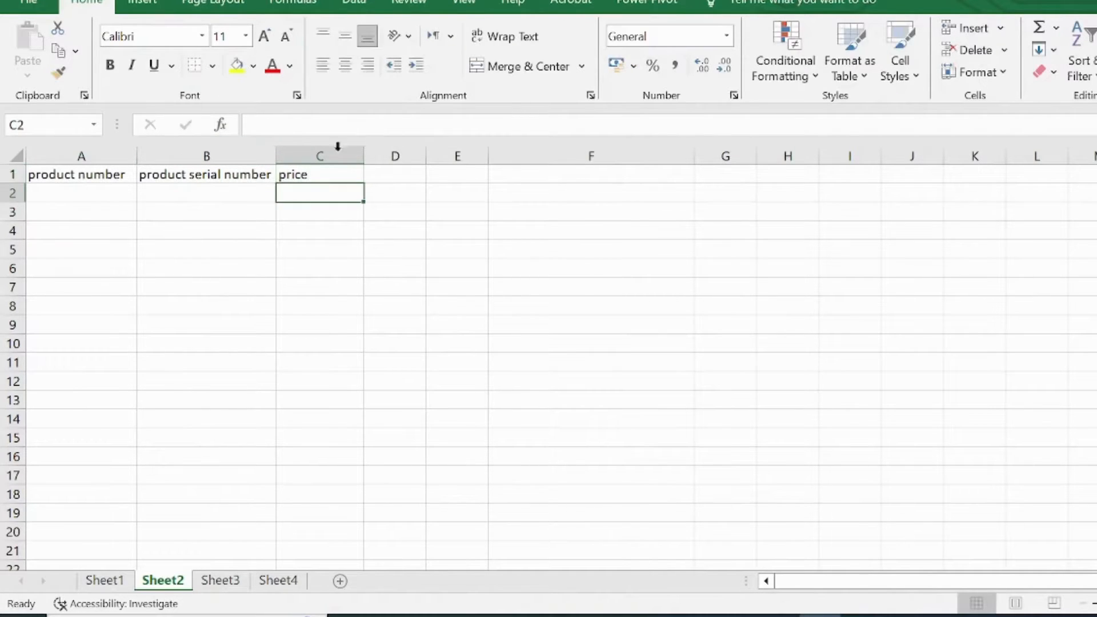
Step: Fill the product number column with 1, 2, 3 and 4 in cells A2 to A5
click(115, 181)
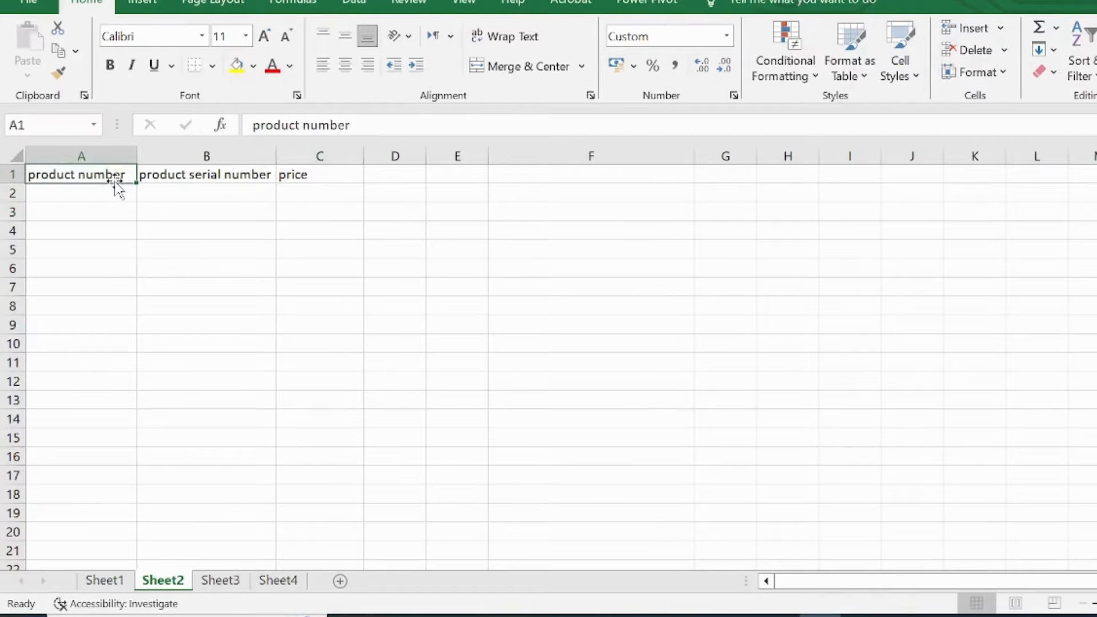
key(Down)
text(1)
key(Return)
text(2)
key(Return)
text(3)
key(Return)
text(4)
key(Return)
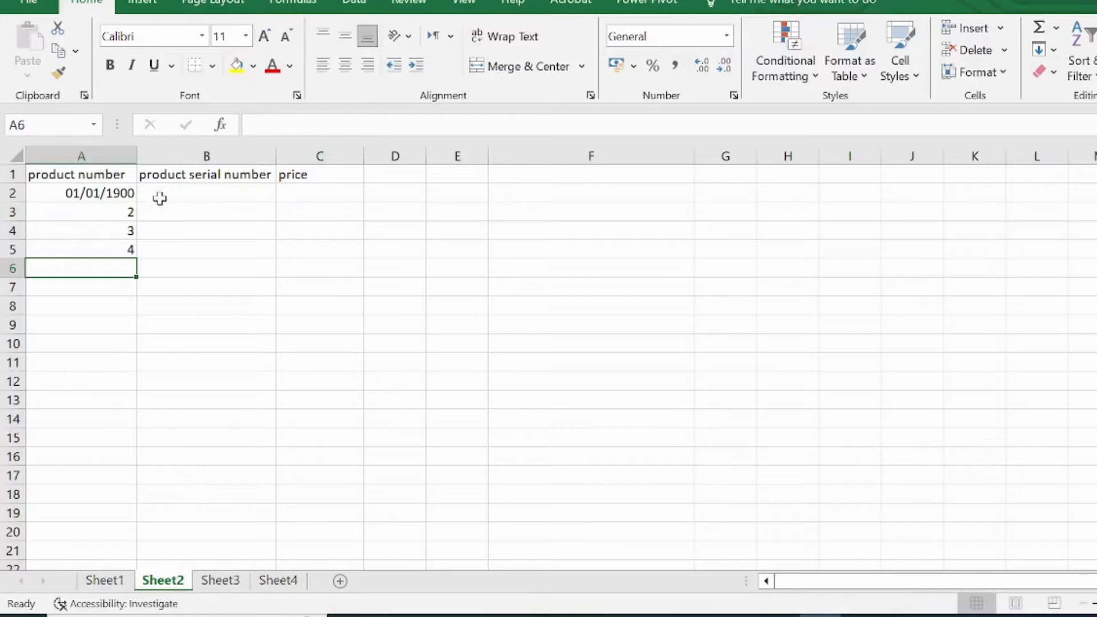
Step: Change the format of cell A2 from a date to Number with no decimal places
click(45, 192)
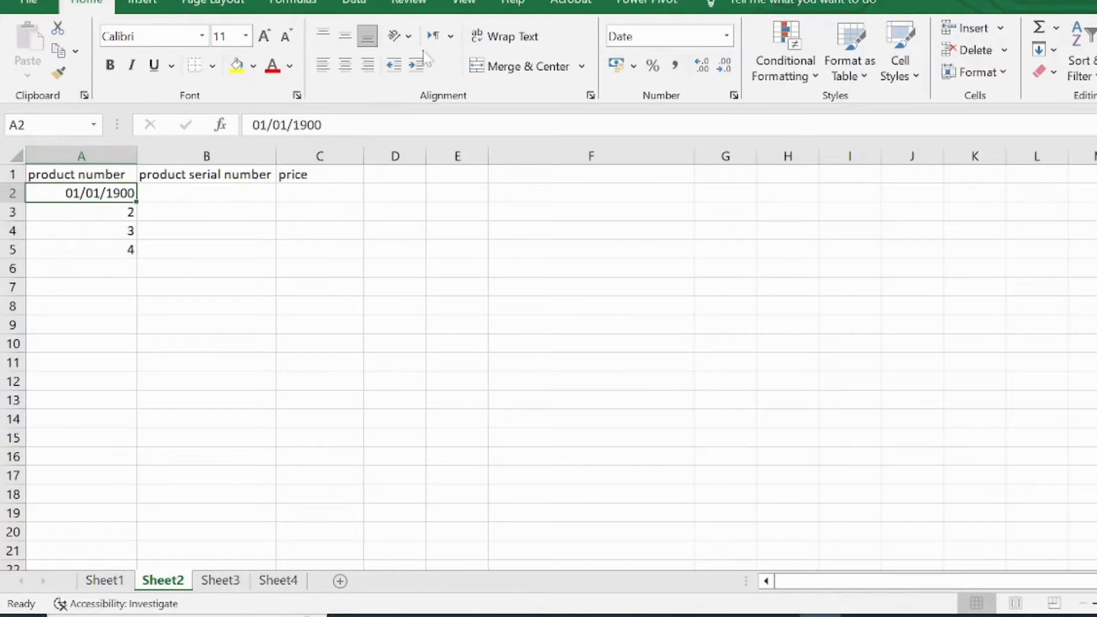
click(728, 36)
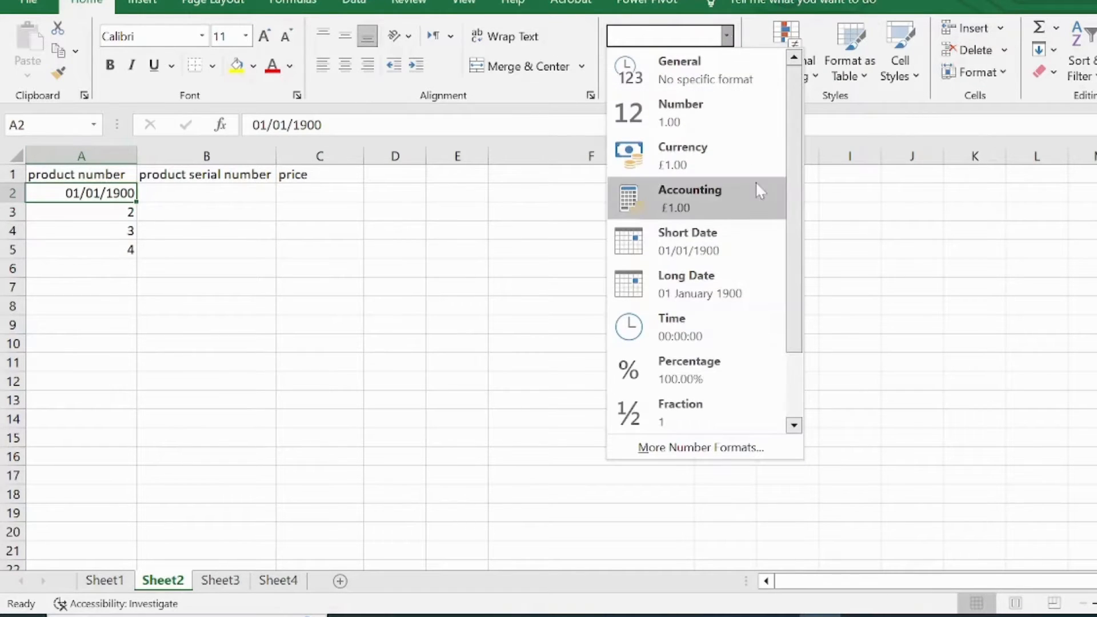
click(722, 119)
click(702, 66)
click(721, 66)
click(721, 67)
click(721, 67)
Step: Enter the product serial numbers 12367658, 12397868, 12387650 and 12378658 in cells B2 to B5
click(193, 192)
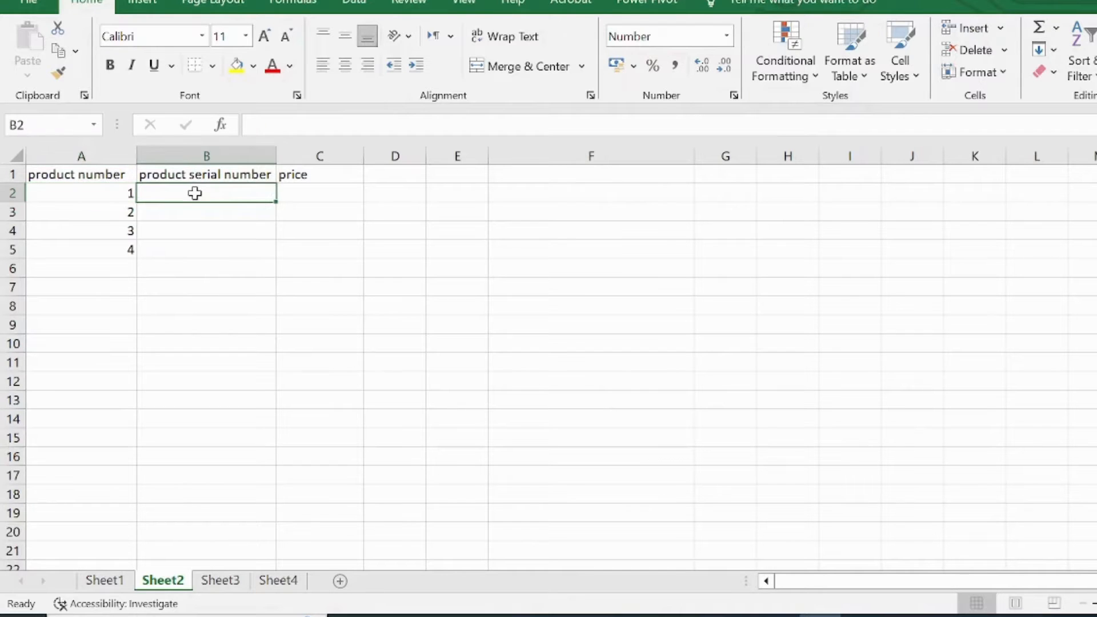
text(12)
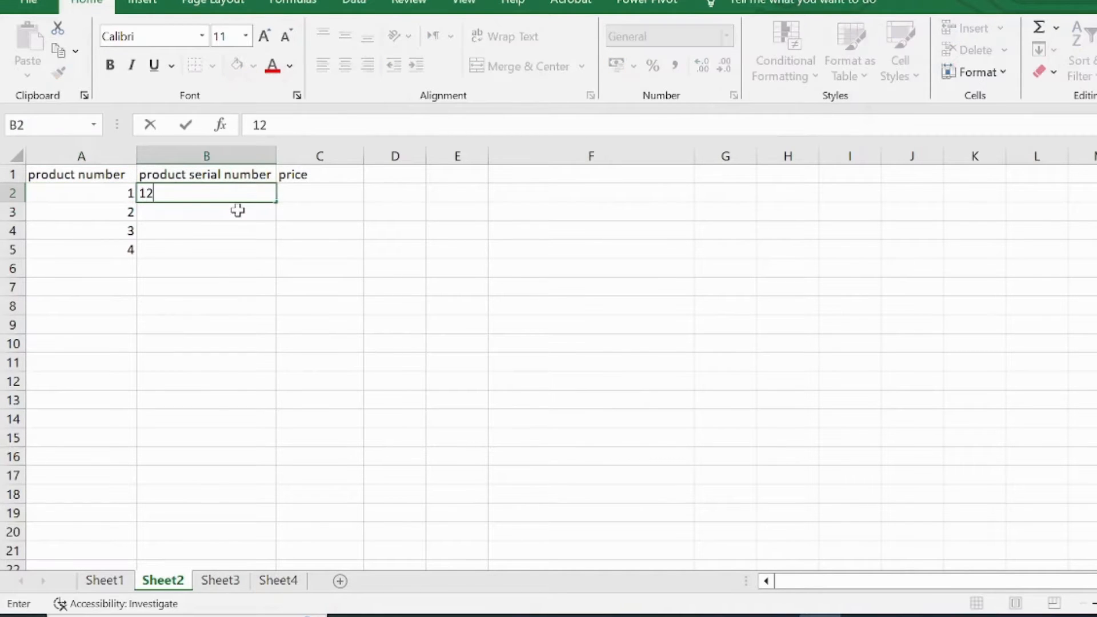
text(367658)
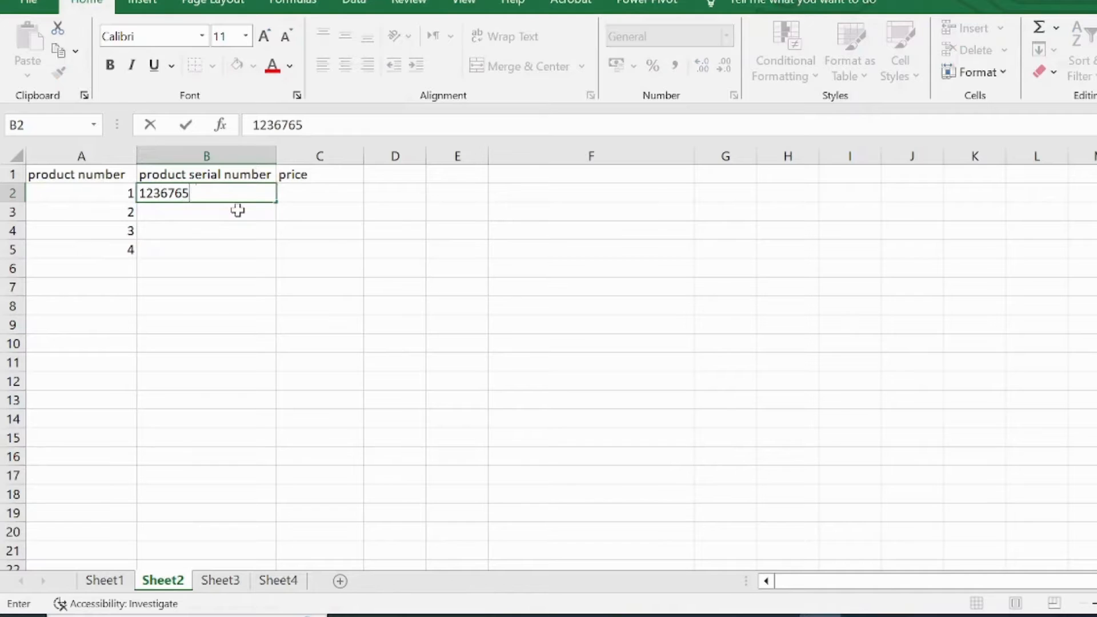
key(Return)
text(12397868)
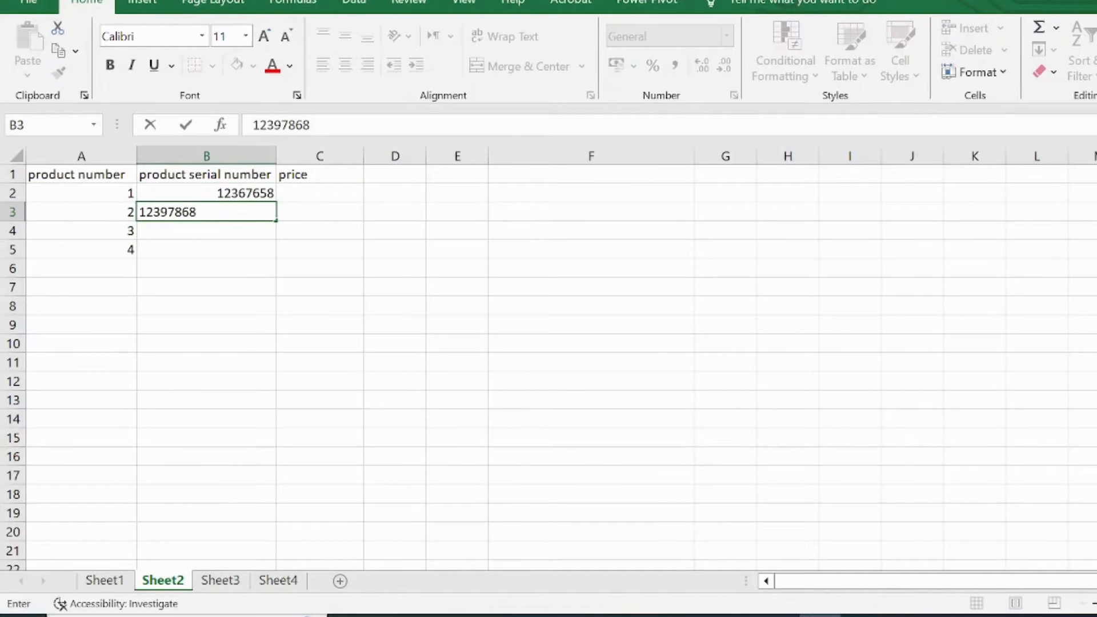
key(Return)
text(12387650)
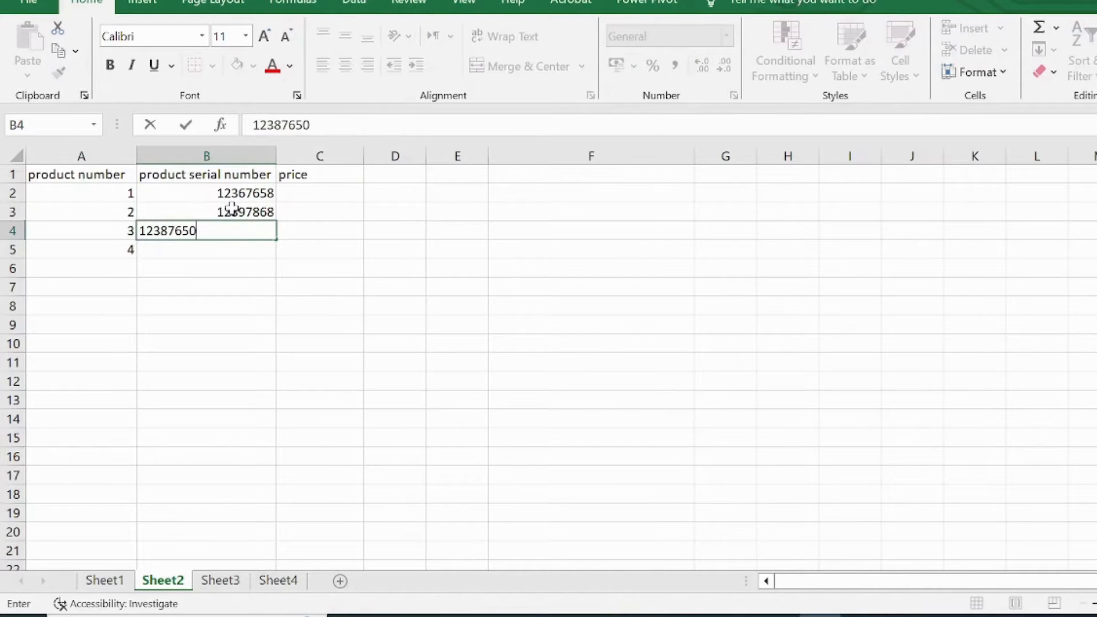
key(Return)
text(123)
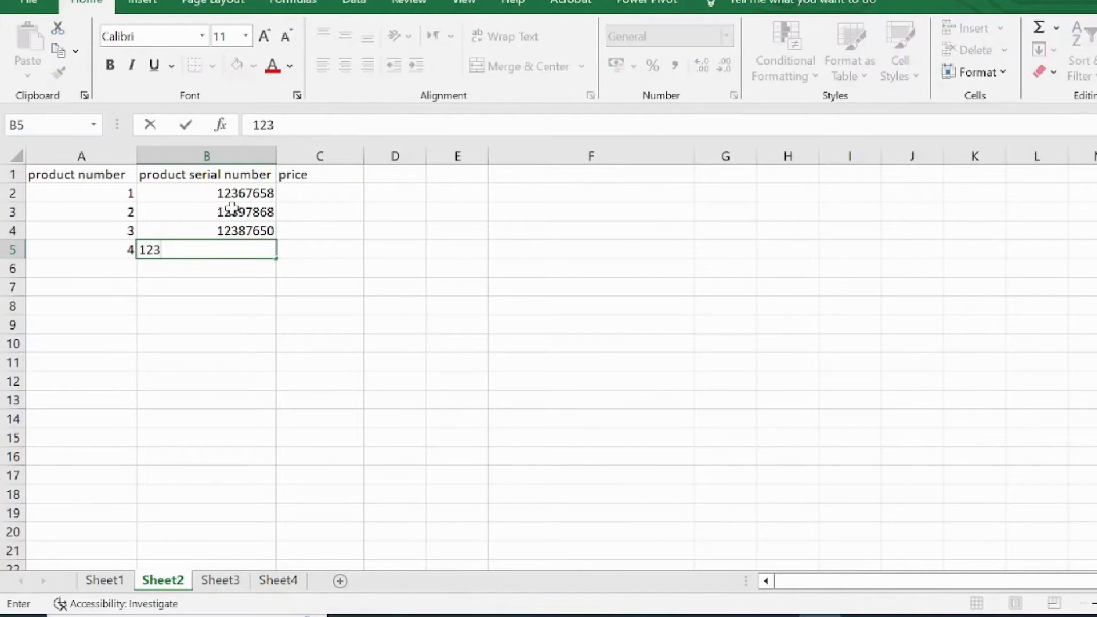
text(78658)
key(Tab)
Step: Enter the prices 10, 20, 60 and 40 in cells C2 to C5
key(Up)
key(Up)
key(Up)
text(10)
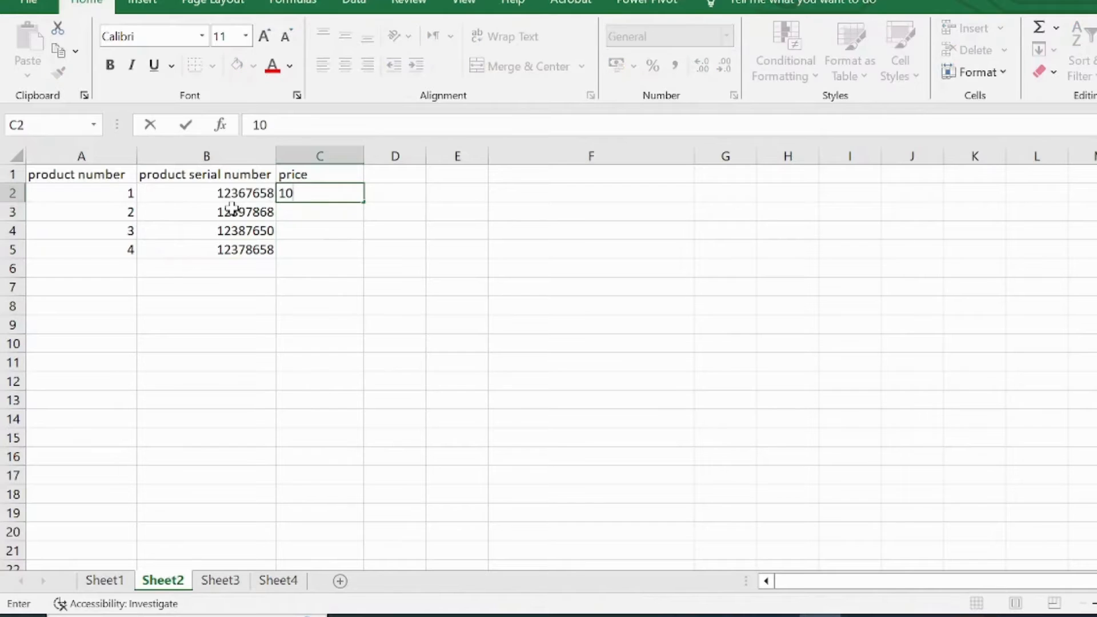
key(Return)
text(20)
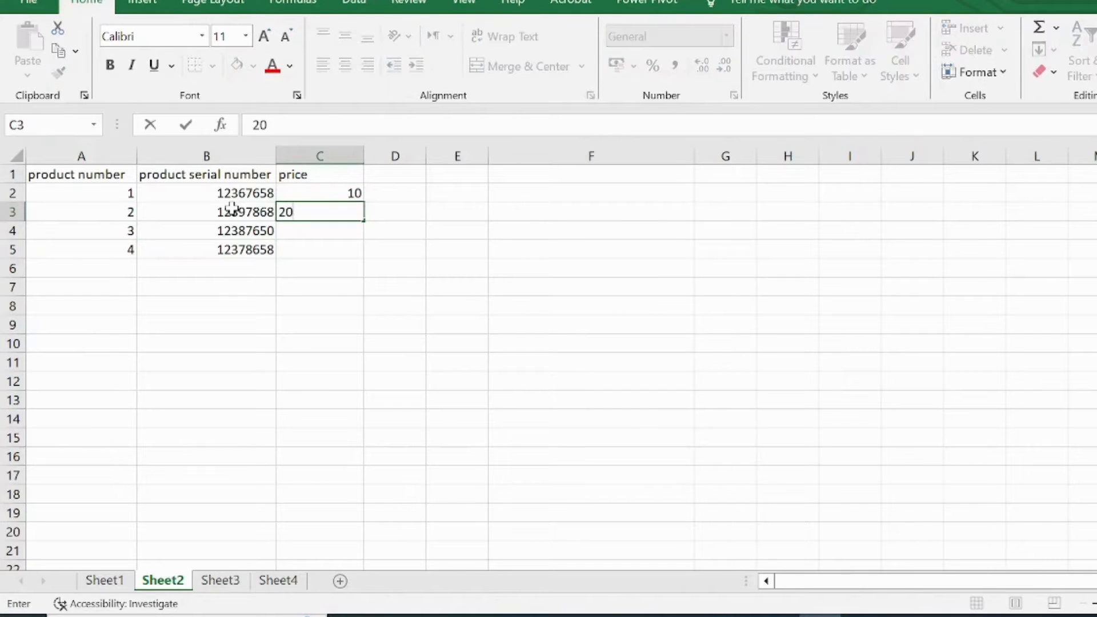
key(Return)
text(60)
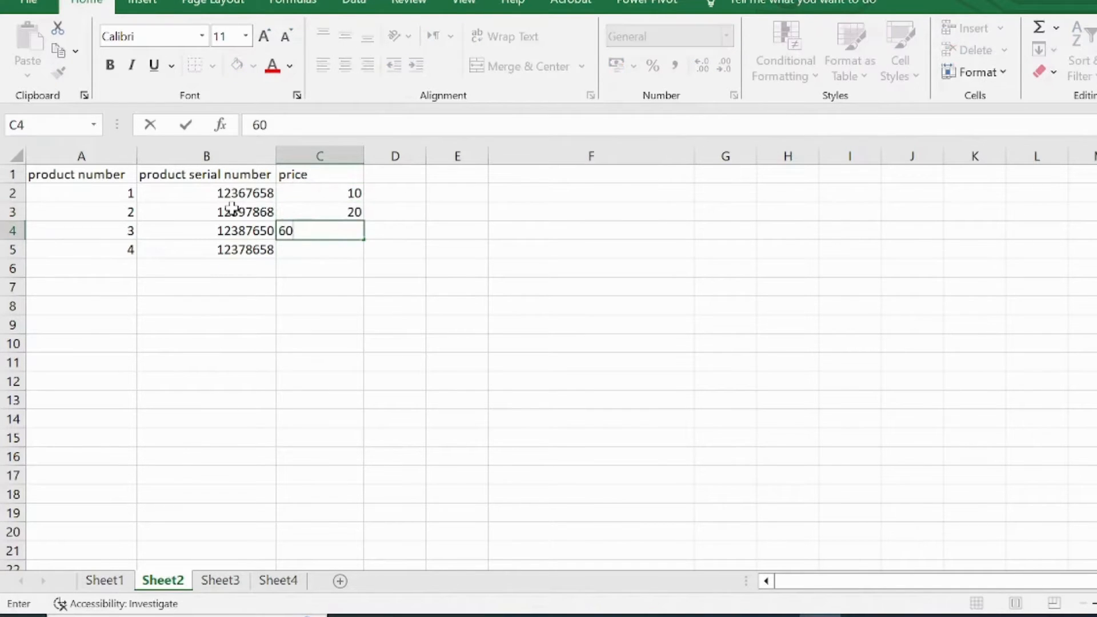
key(Return)
text(40)
key(Return)
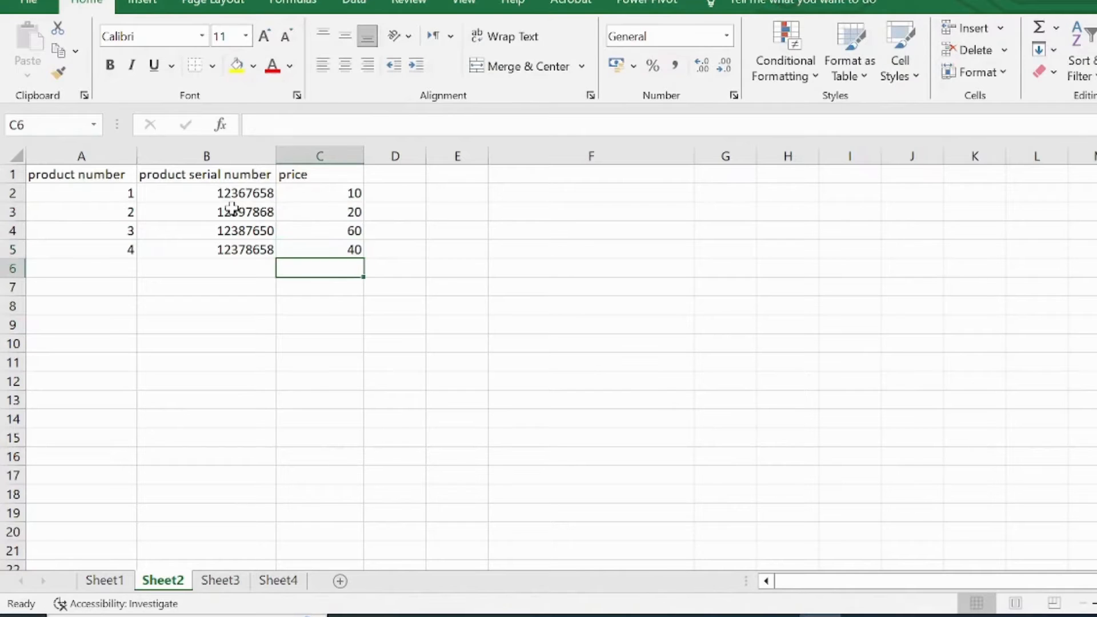
Step: Apply the Accounting format with the $ English (United States) symbol to the prices in C2:C5
drag(330, 194, 345, 251)
click(616, 64)
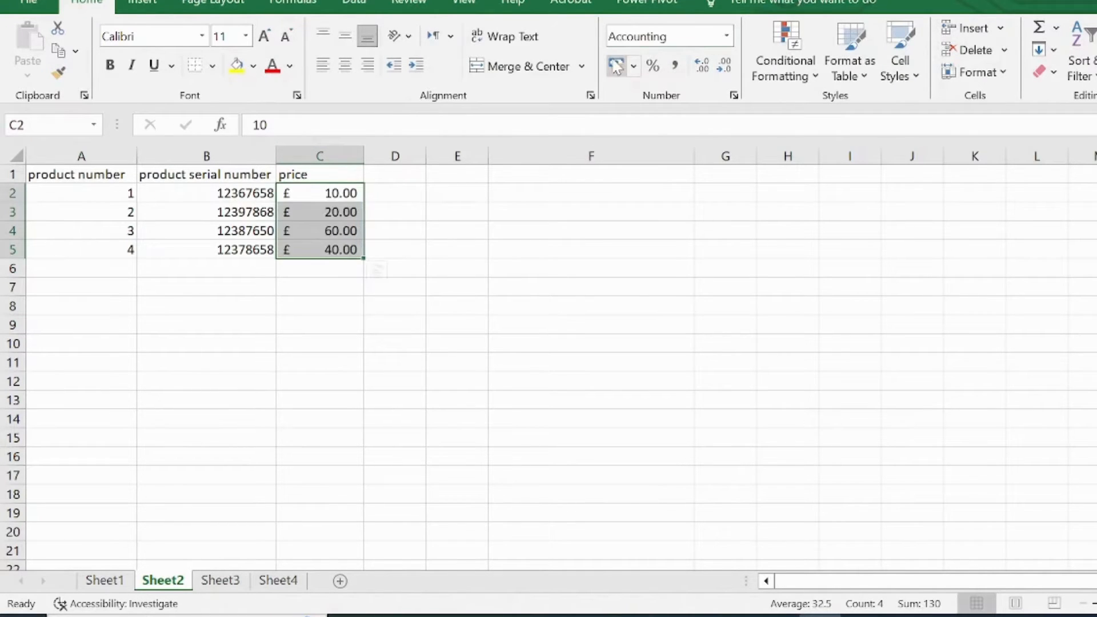
click(633, 67)
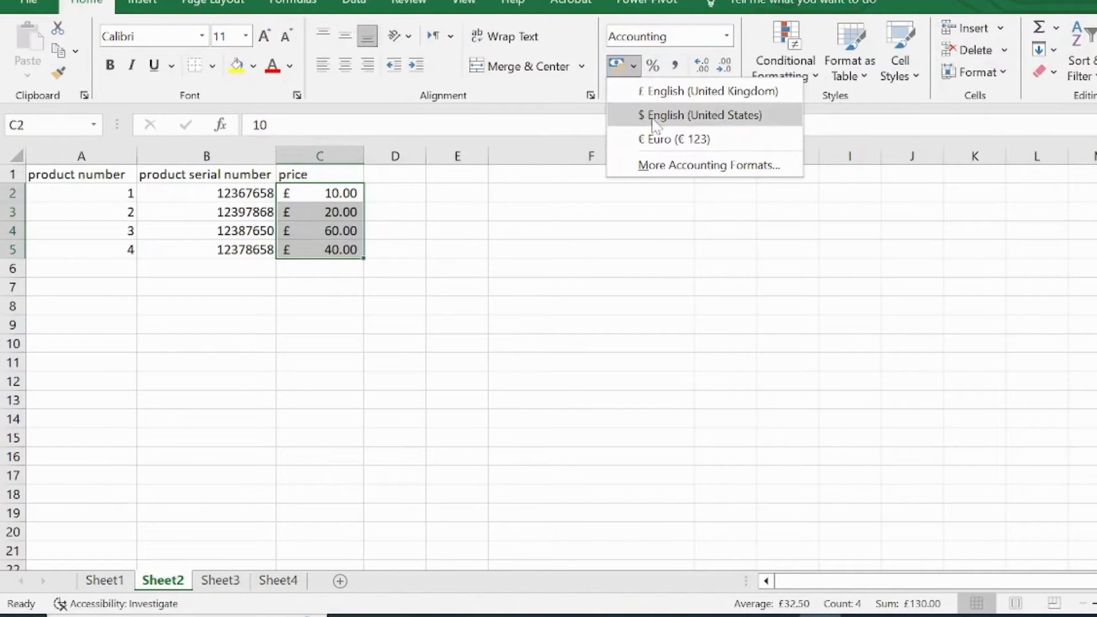
click(679, 112)
click(445, 366)
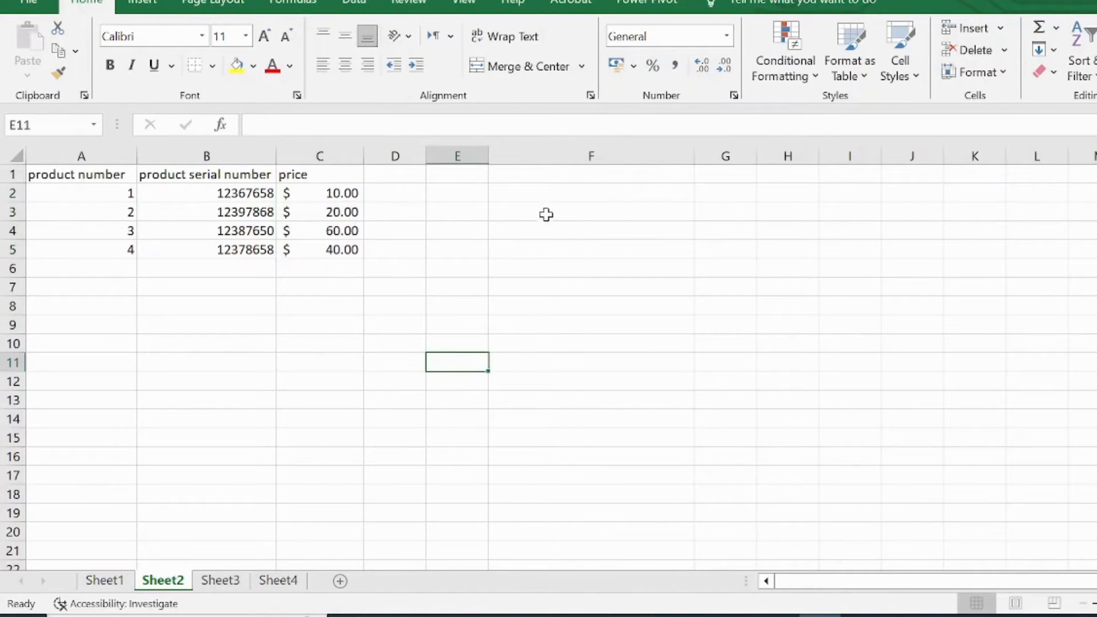
Step: Enter the formula =hlookup(B1,A1:C5,4) in E4 to look up the serial number in the table's fourth row
click(467, 230)
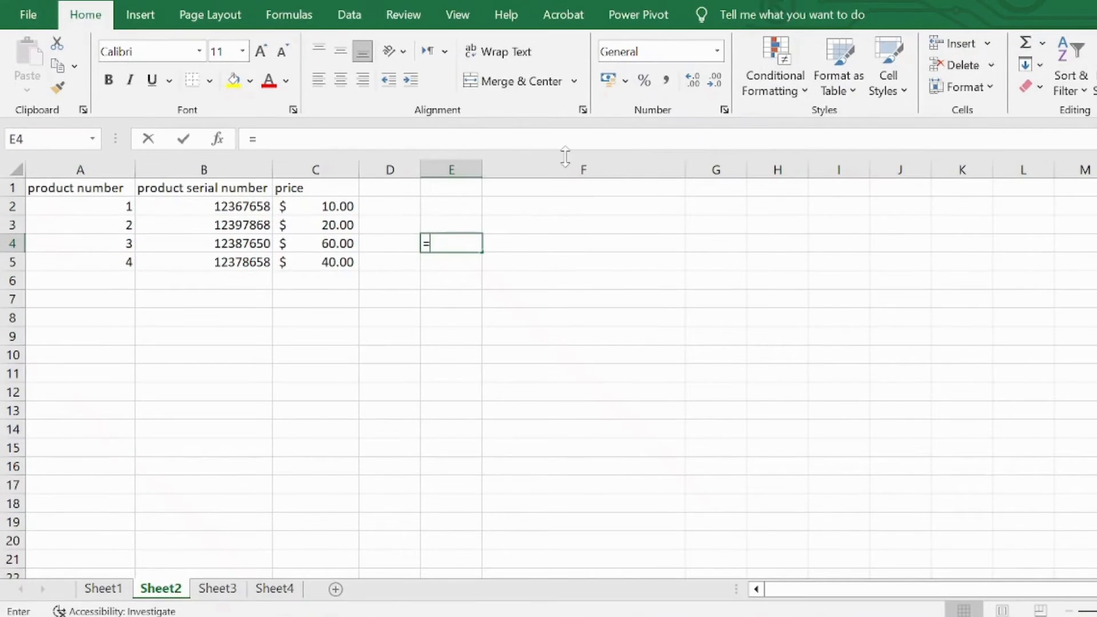
text(=hlooku)
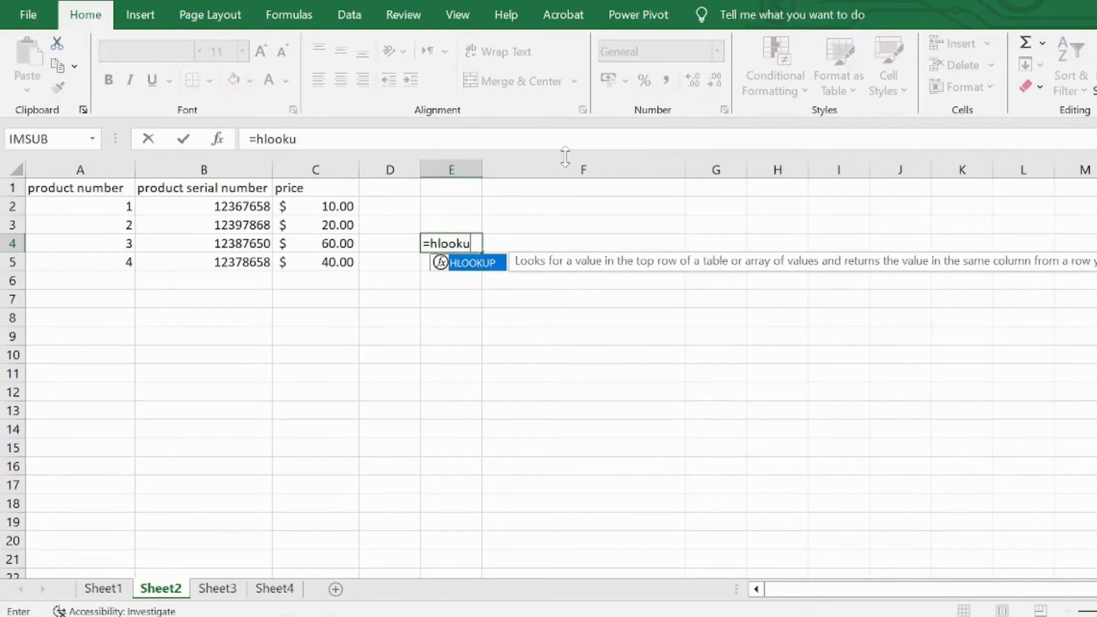
text(p()
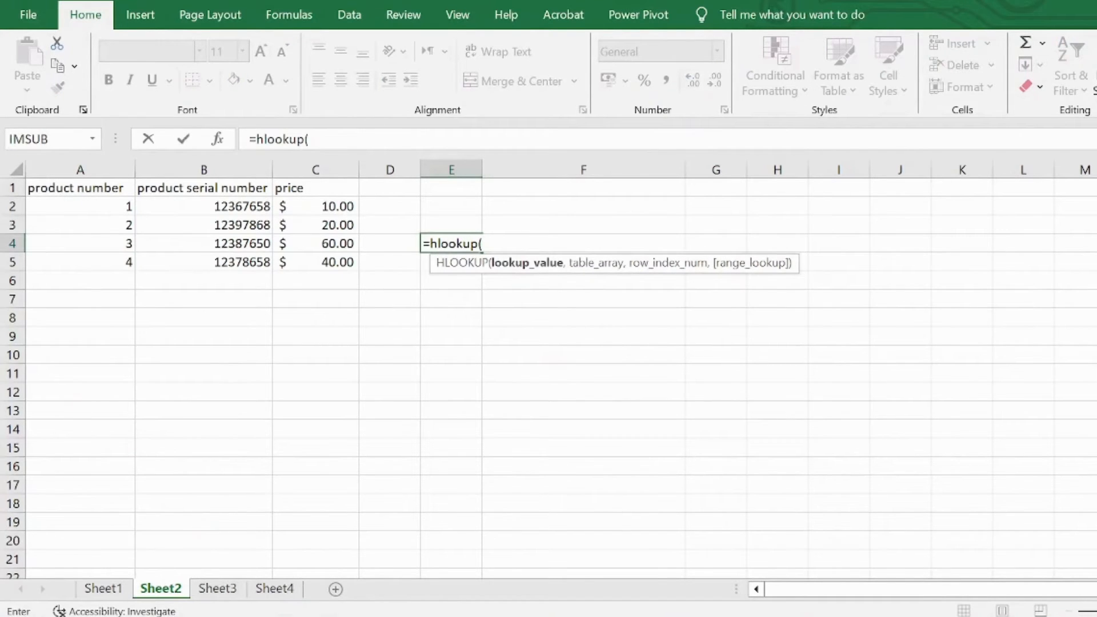
click(230, 190)
text(,)
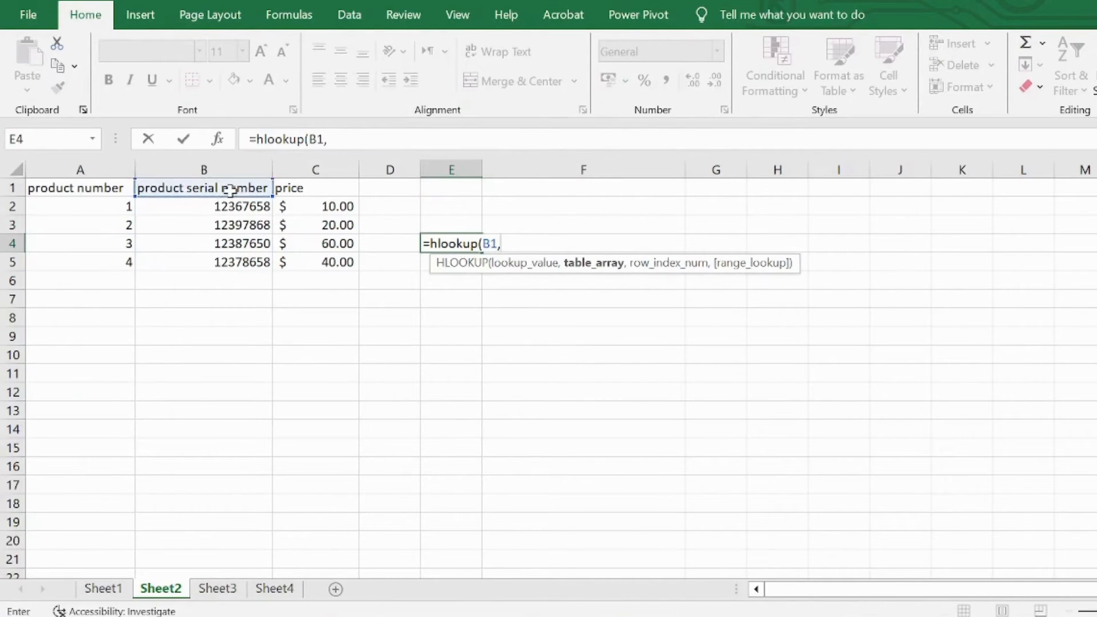
drag(92, 187, 324, 261)
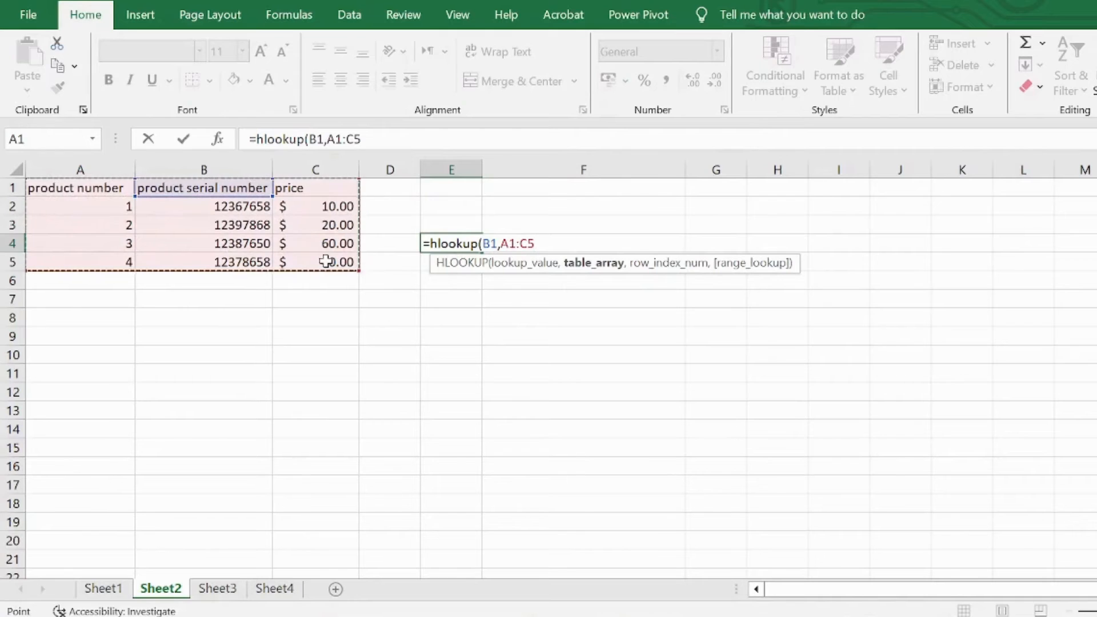
text(,4)
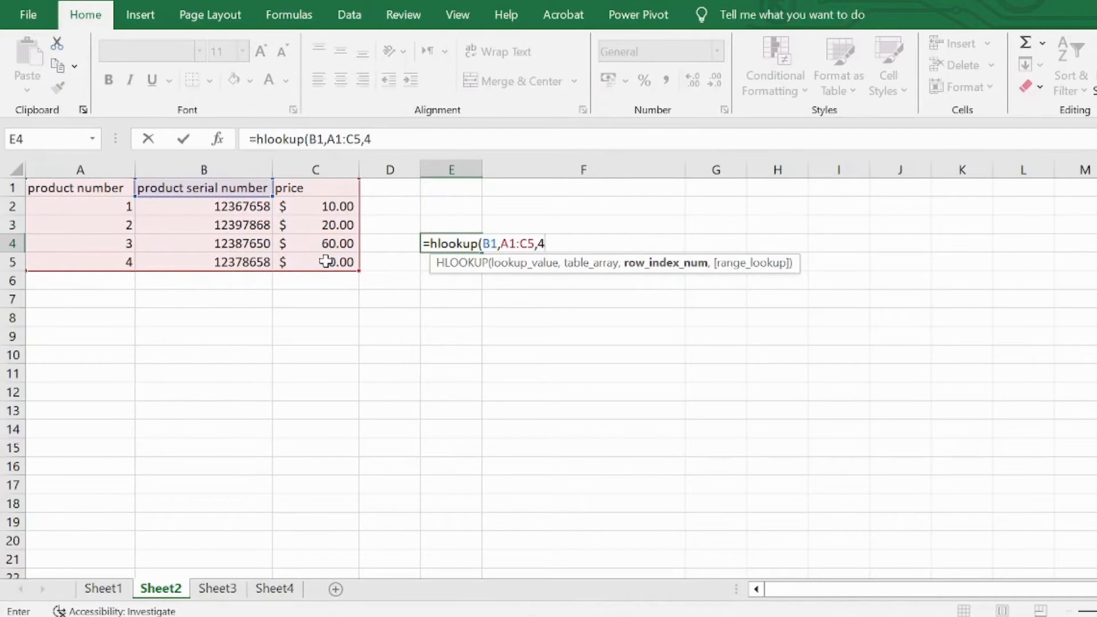
text())
key(Return)
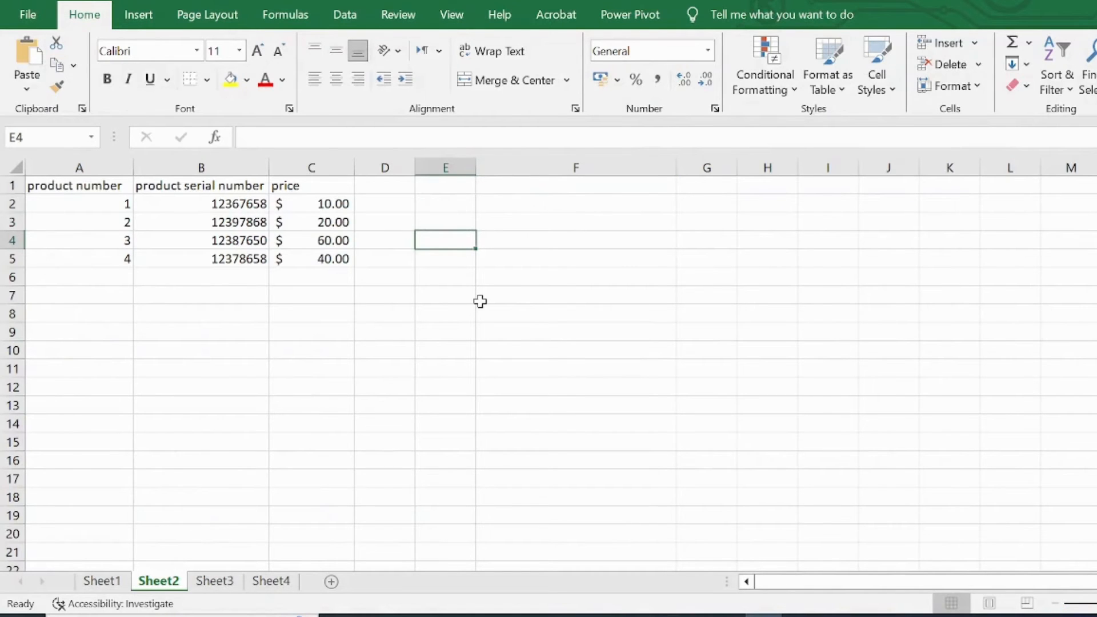
Step: Try the formula =hlookup(B4,A1:C5,1) in E4 to look up B4's serial number using row index 1
text(=h)
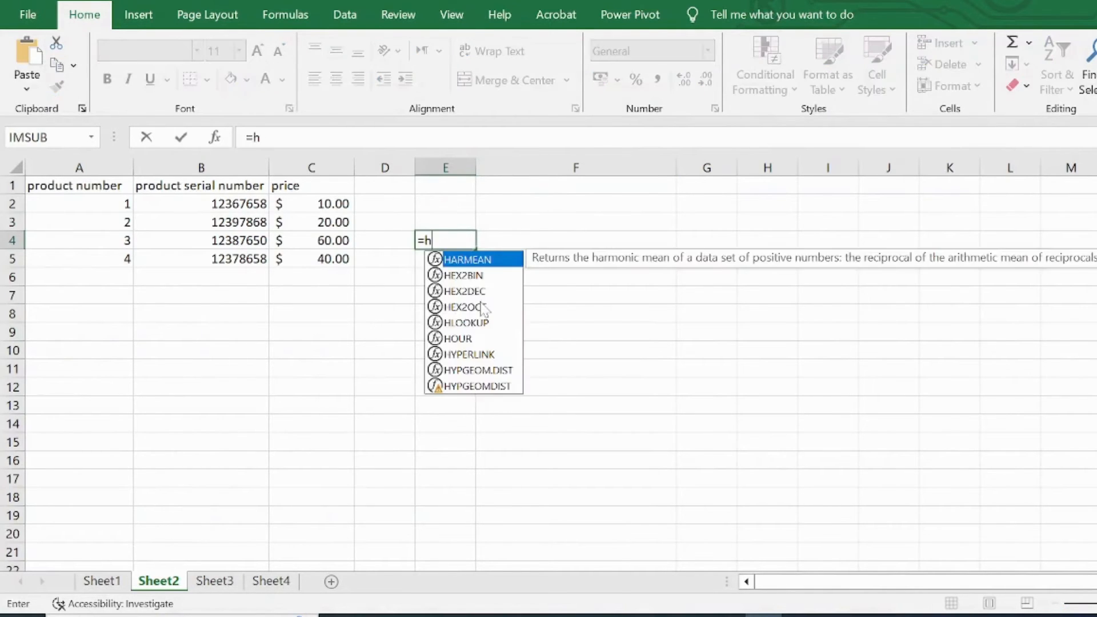
text(lookp()
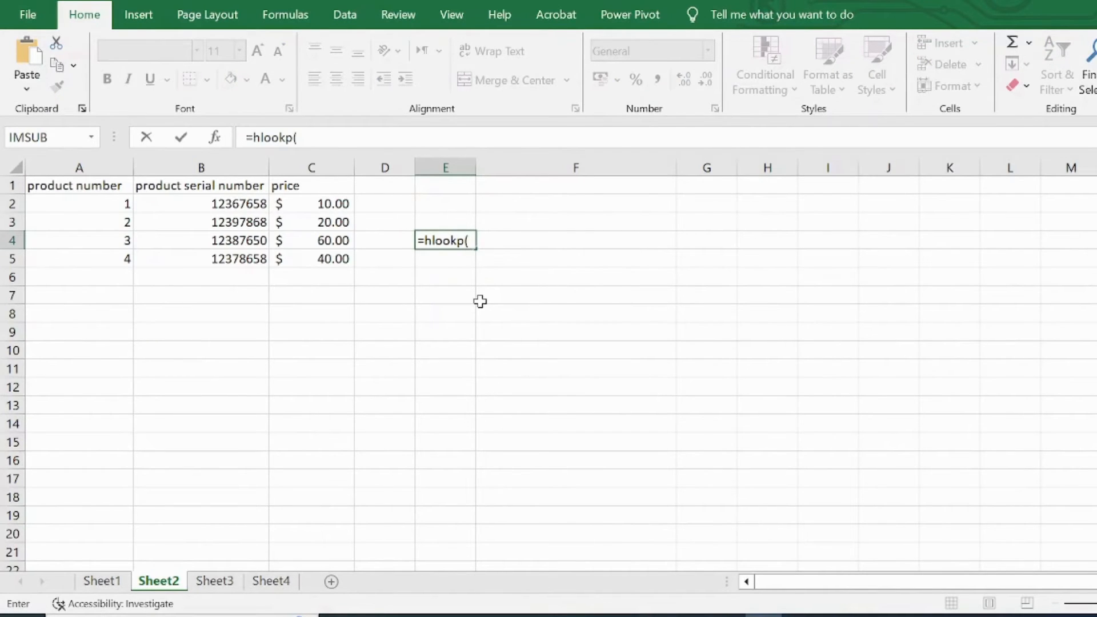
key(BackSpace)
key(BackSpace)
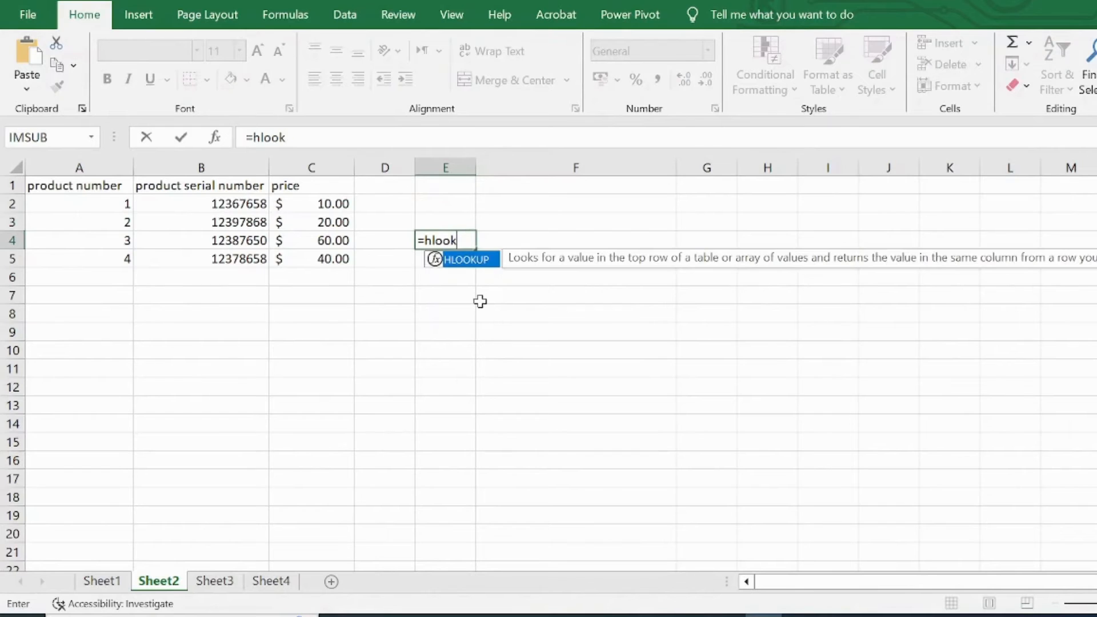
text(up()
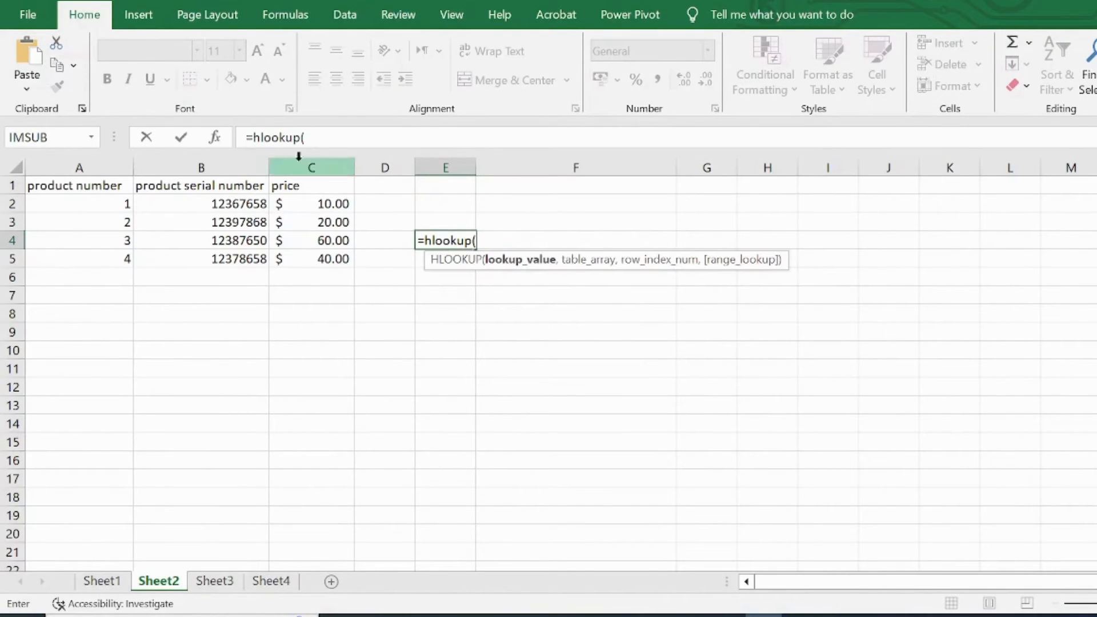
click(236, 241)
text(,)
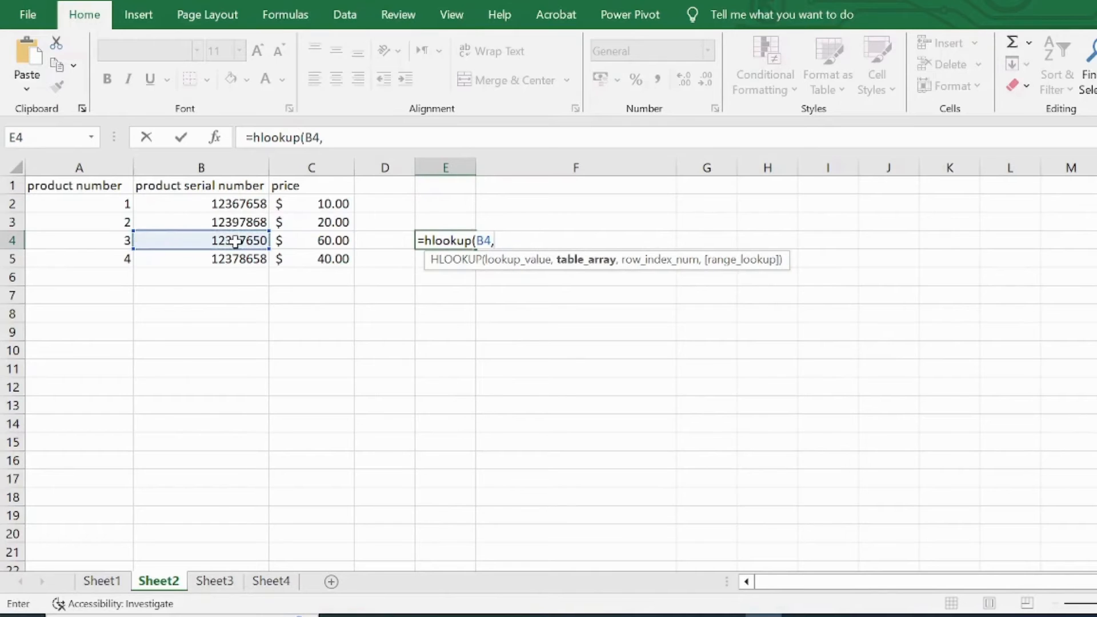
drag(79, 186, 304, 257)
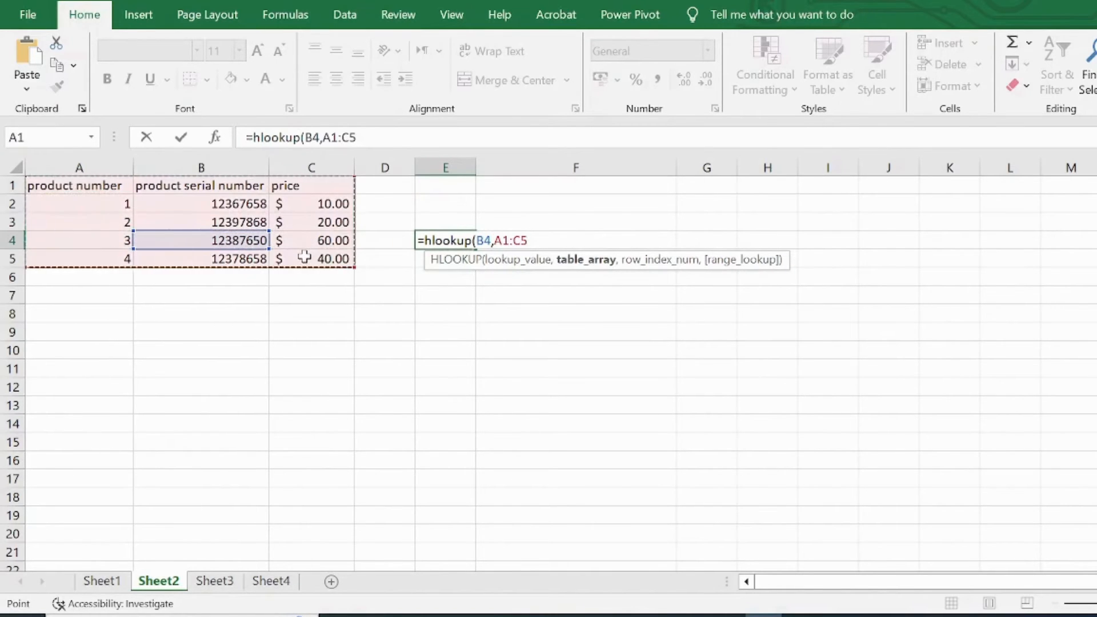
text(,)
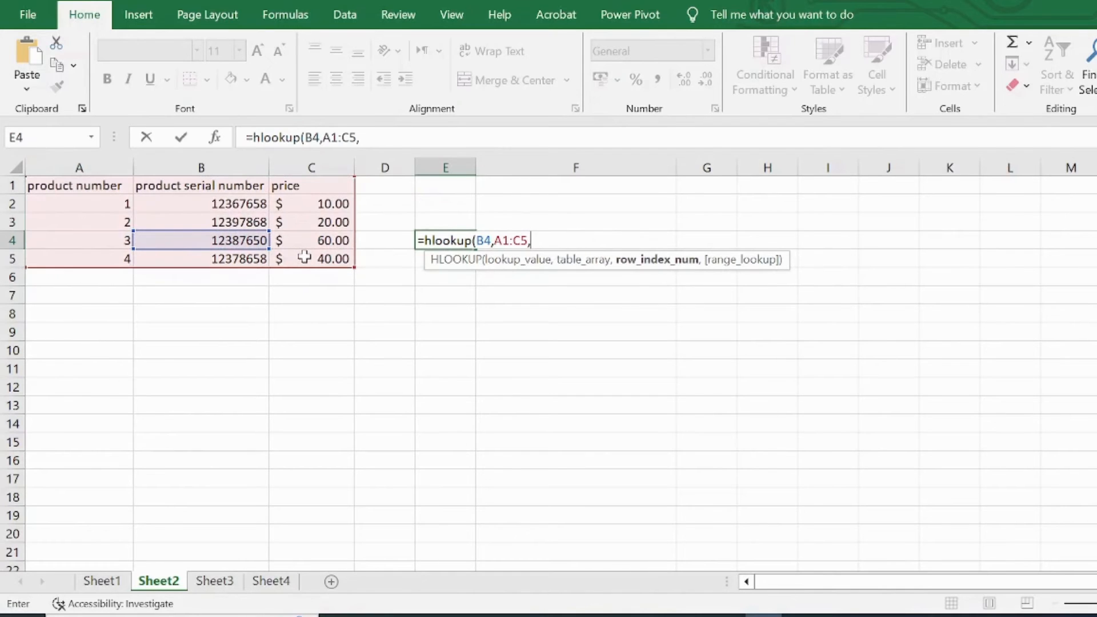
text(1))
key(Return)
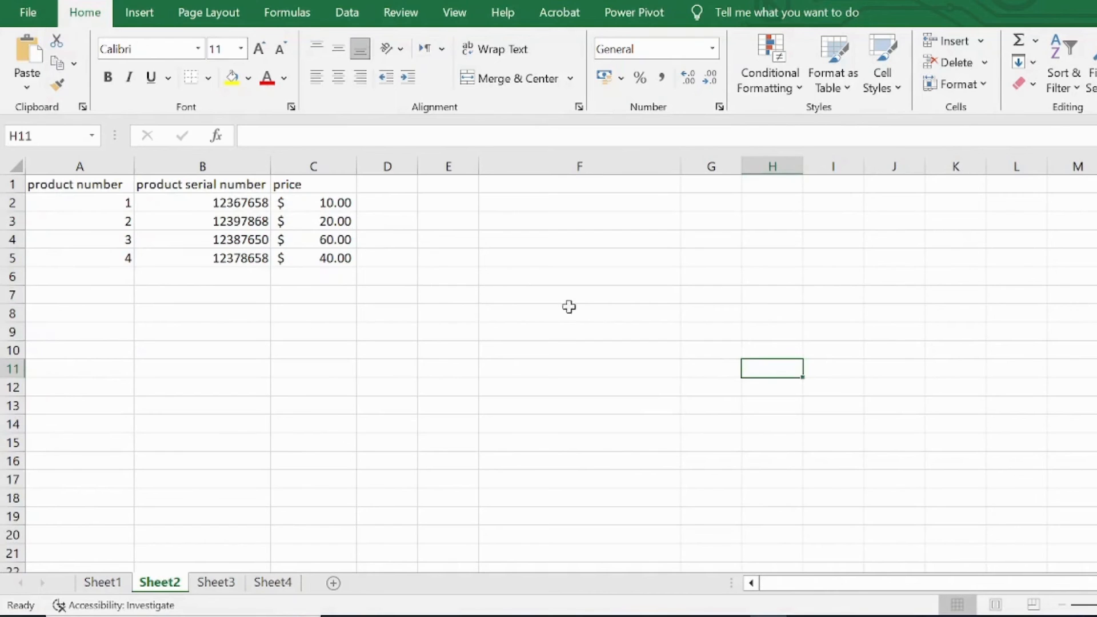
Step: Enter the formula =index(A1:C5,4,3) in H11 to return the price from the table's fourth row and third column
text(=)
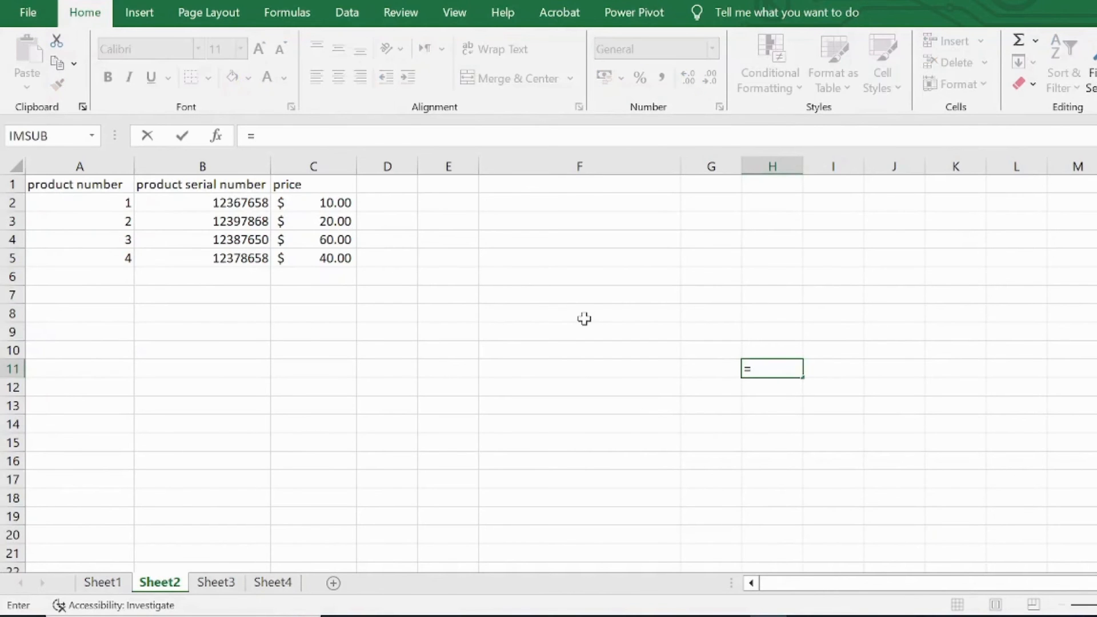
text(index)
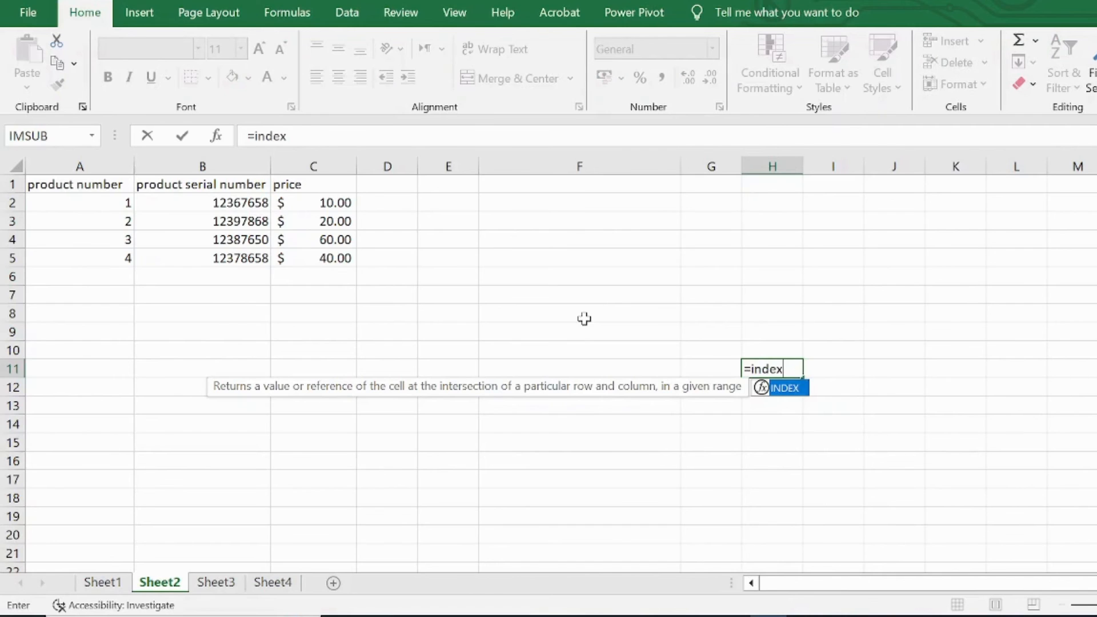
text(()
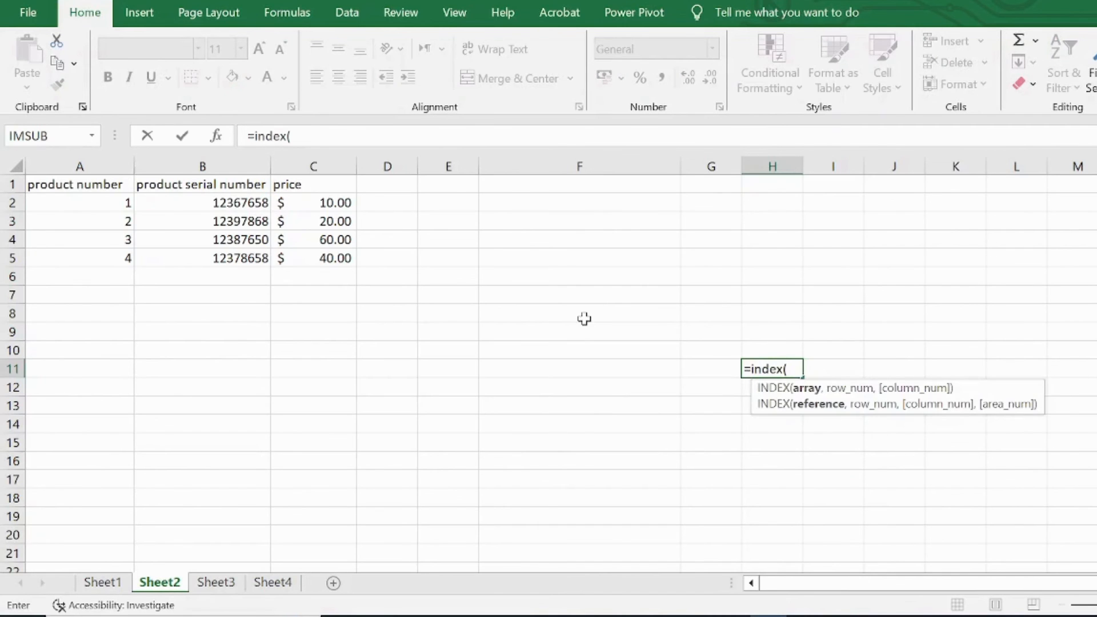
click(78, 178)
drag(77, 178, 346, 253)
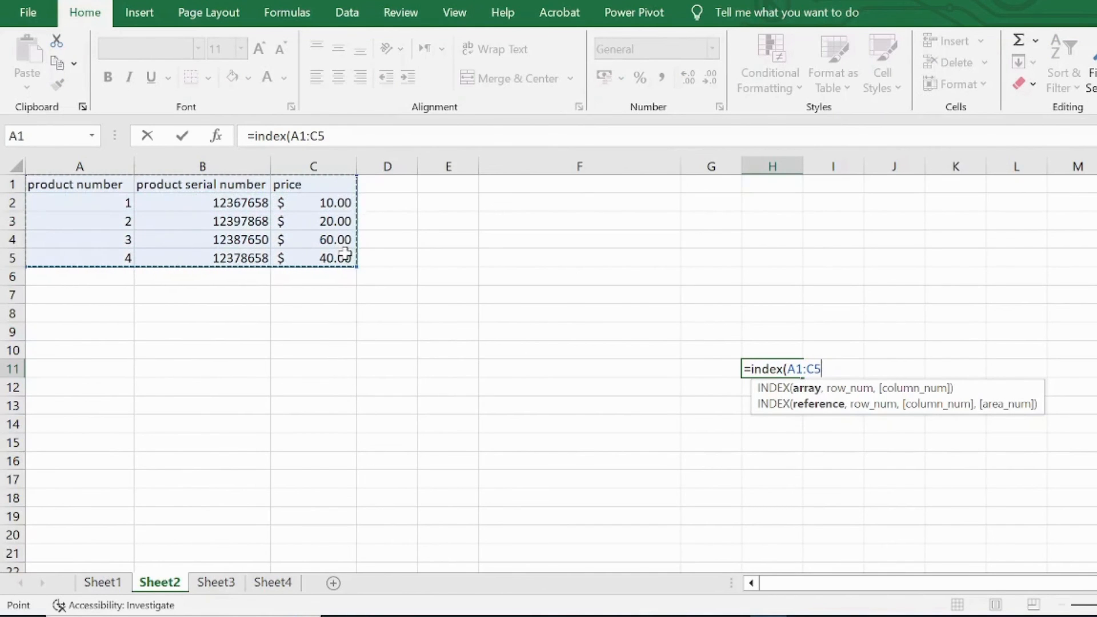
text(,)
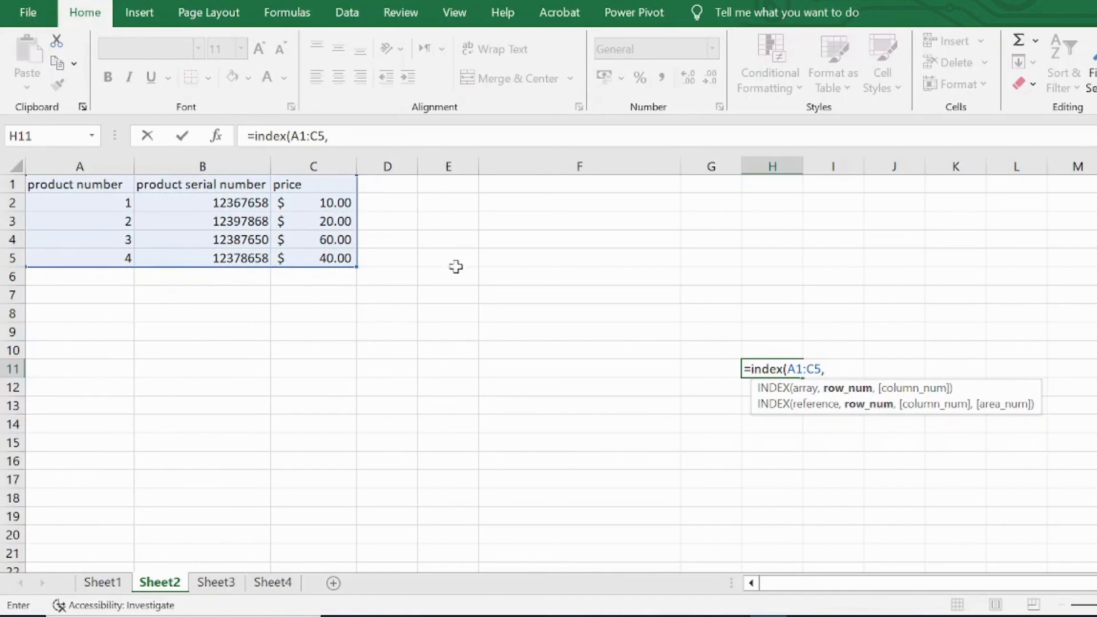
text(4,)
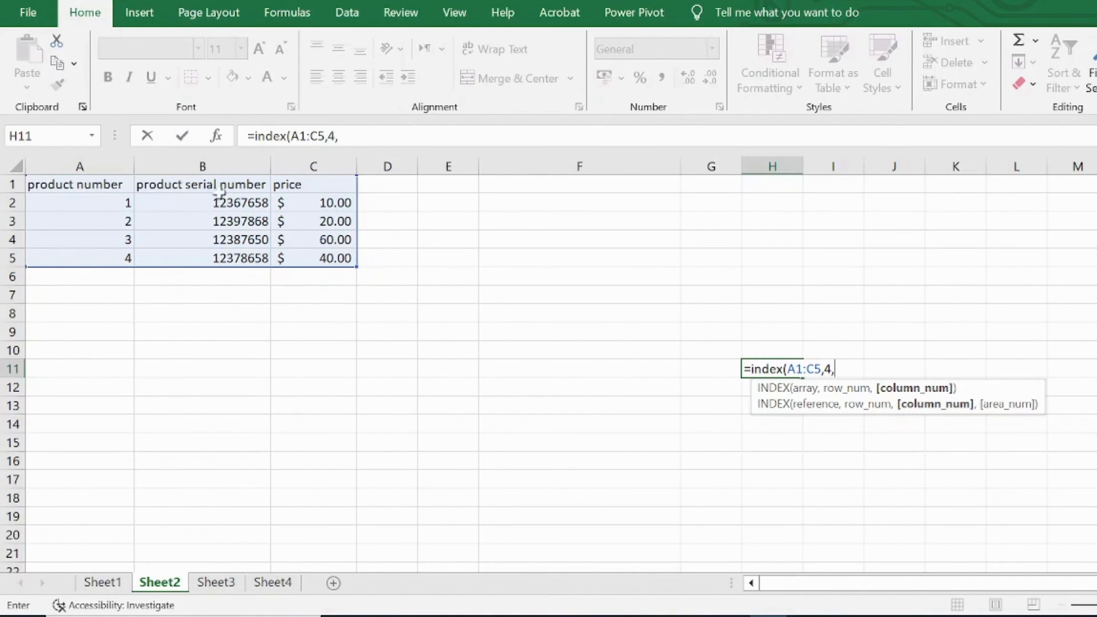
text(3)
text())
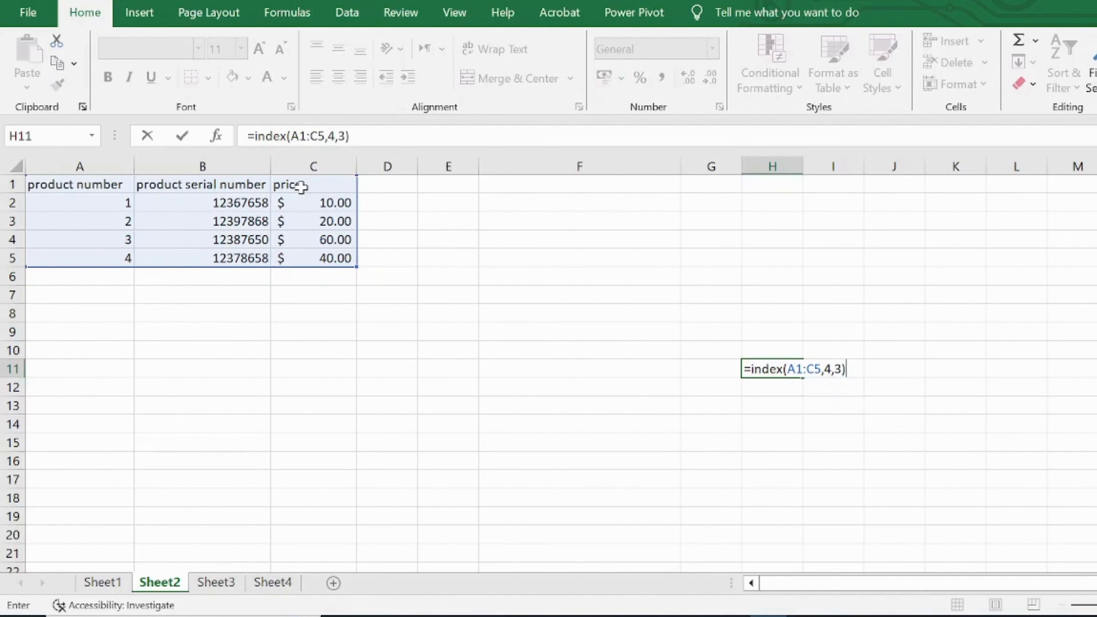
key(Return)
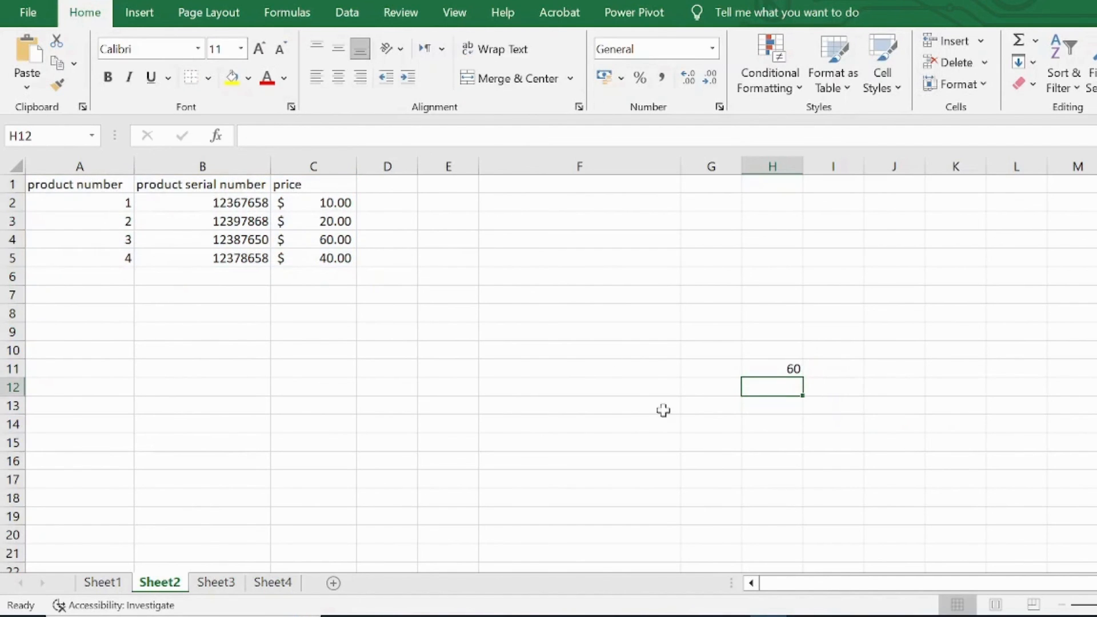